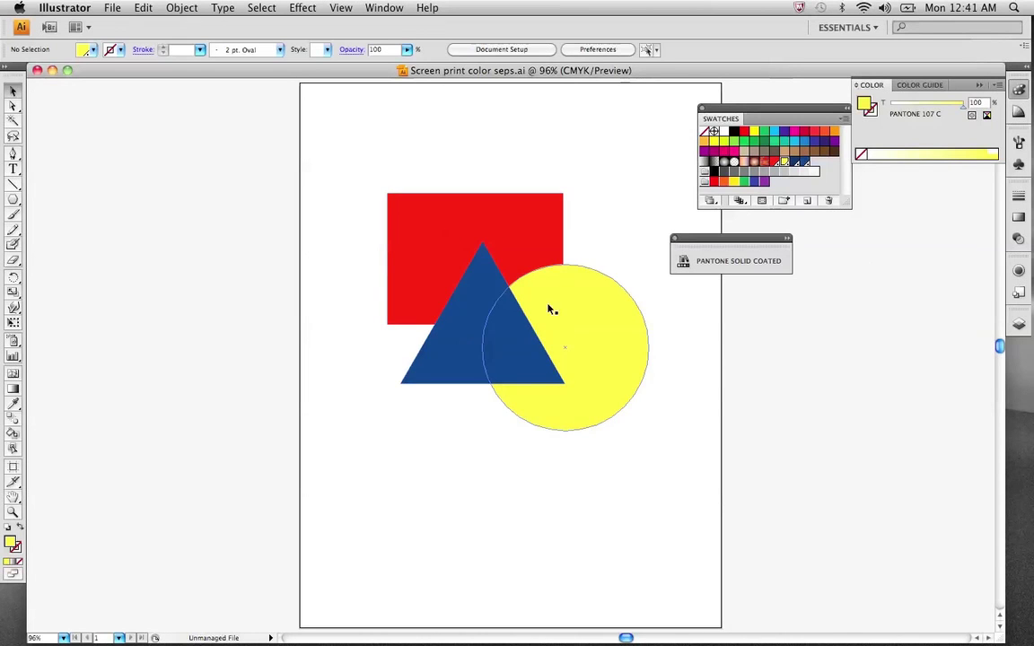
# Check the red rectangle's PANTONE 485 C fill, then close the PANTONE Solid Coated library panel.
pyautogui.click(537, 258)
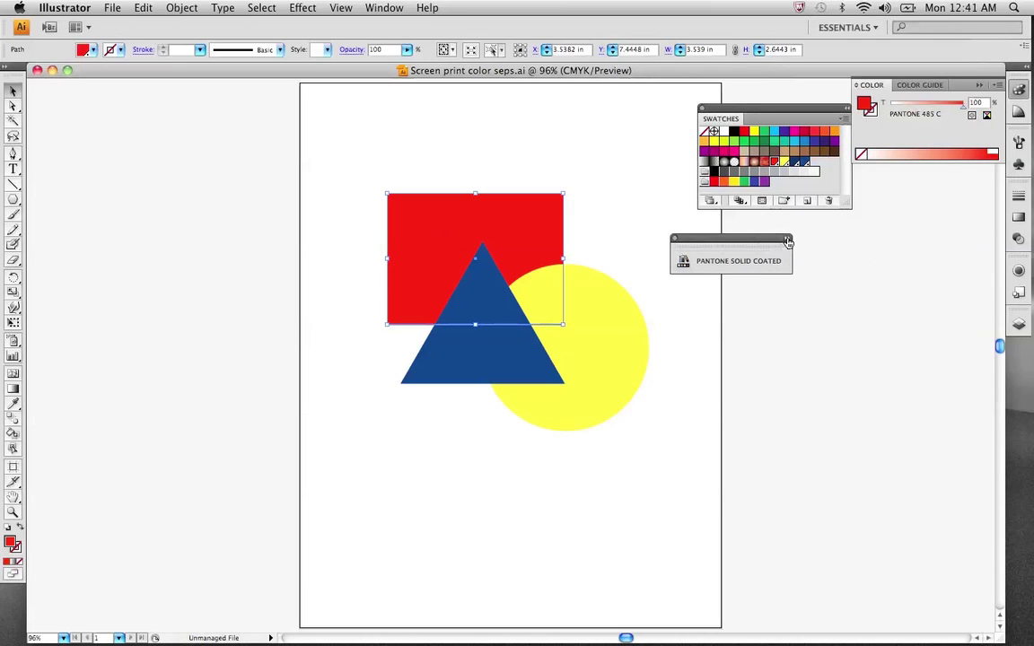
pyautogui.click(675, 240)
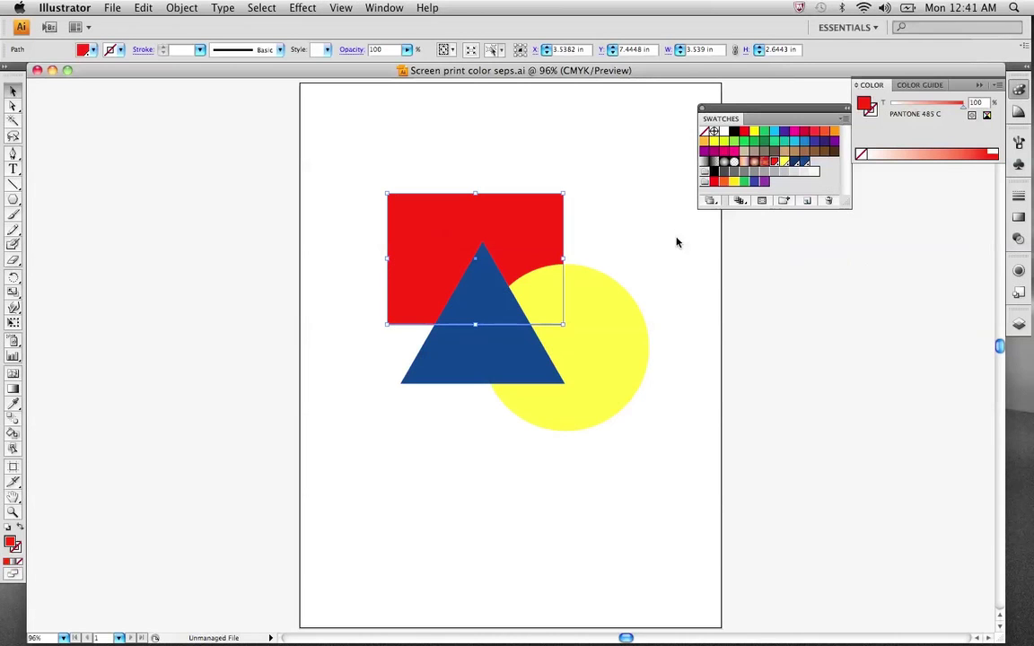
# Reopen the PANTONE Solid Coated library through Open Swatch Library > Color Books.
pyautogui.click(844, 119)
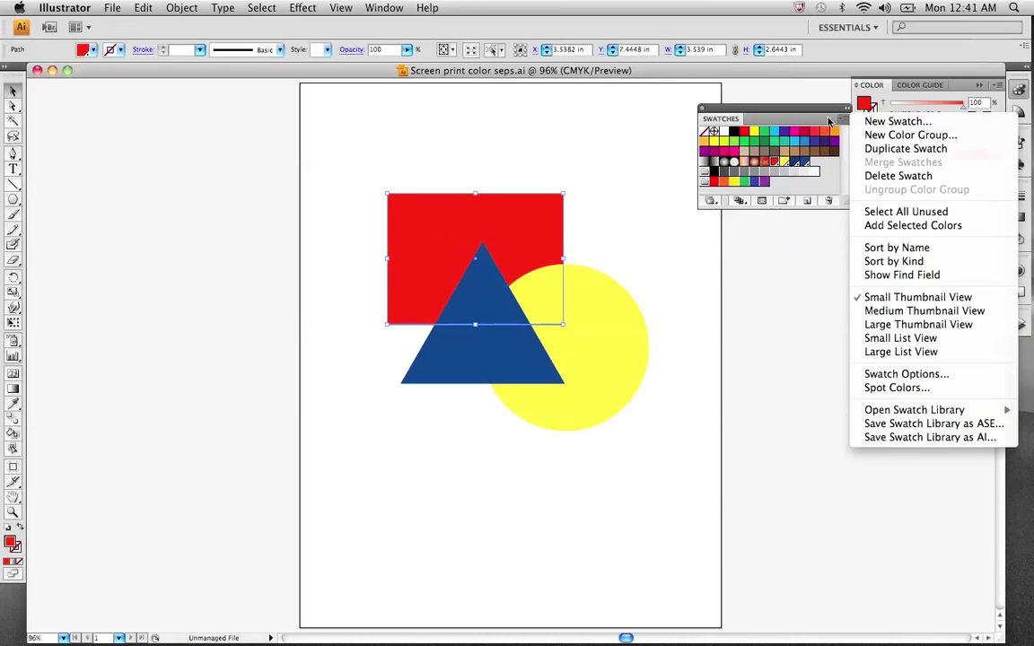
pyautogui.click(828, 120)
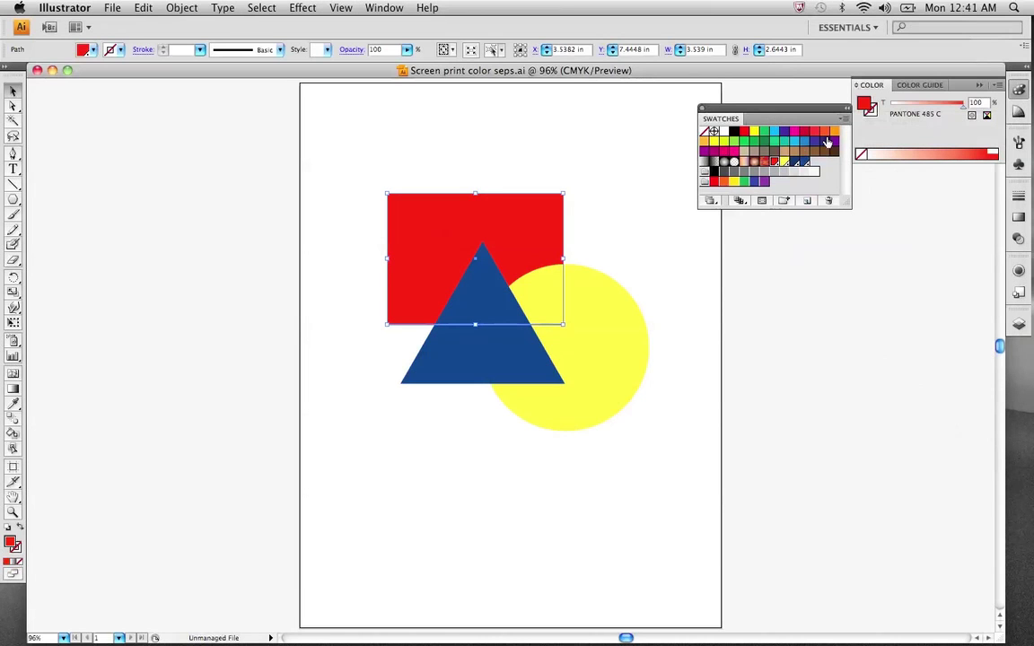
pyautogui.click(384, 7)
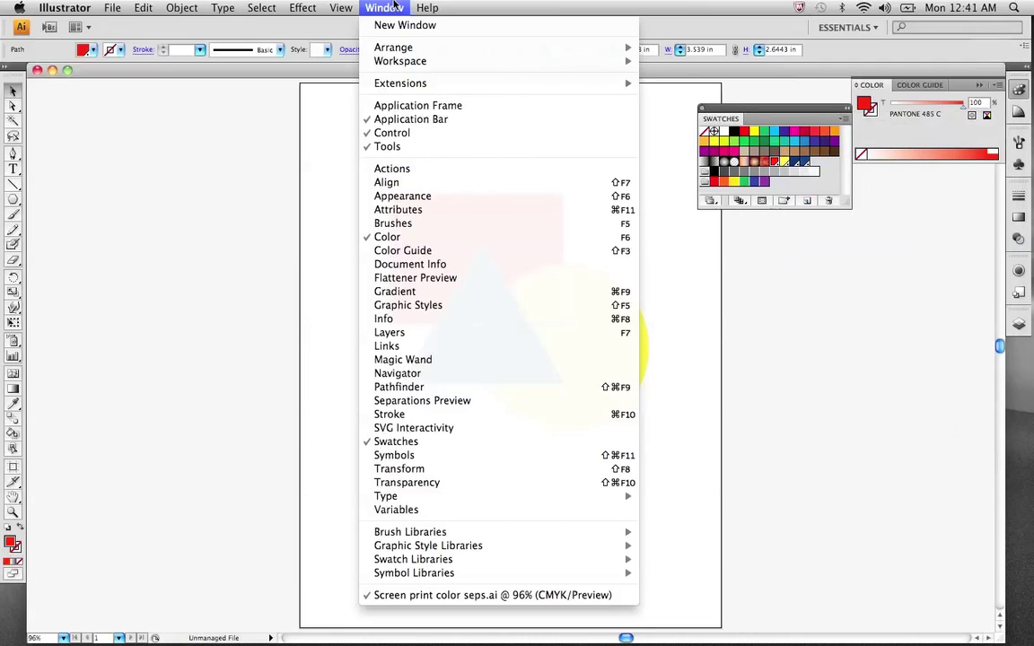
pyautogui.click(844, 120)
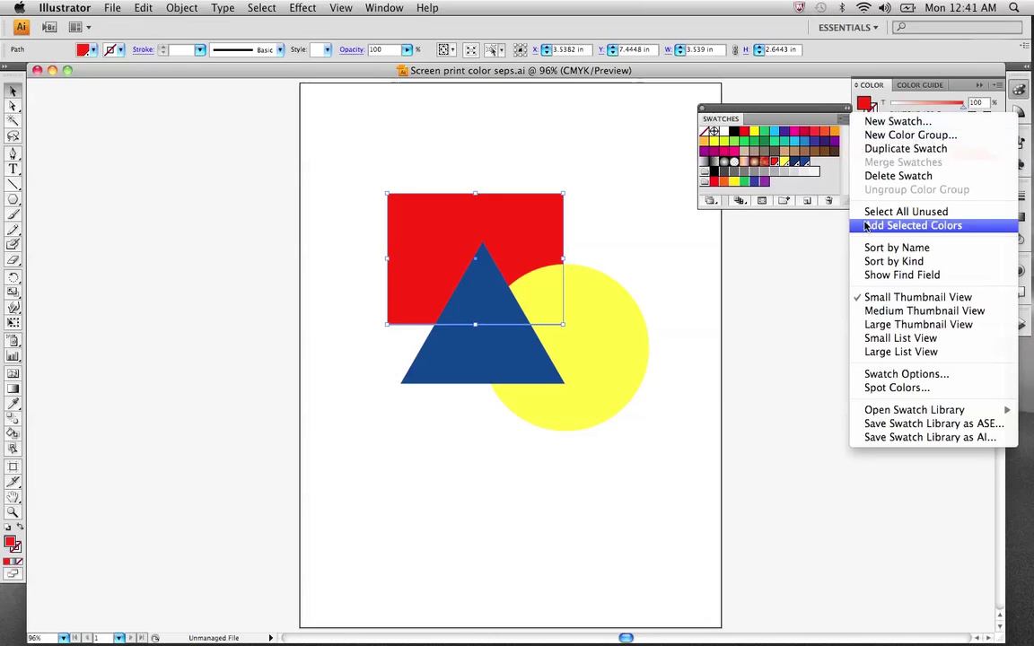
pyautogui.moveTo(871, 411)
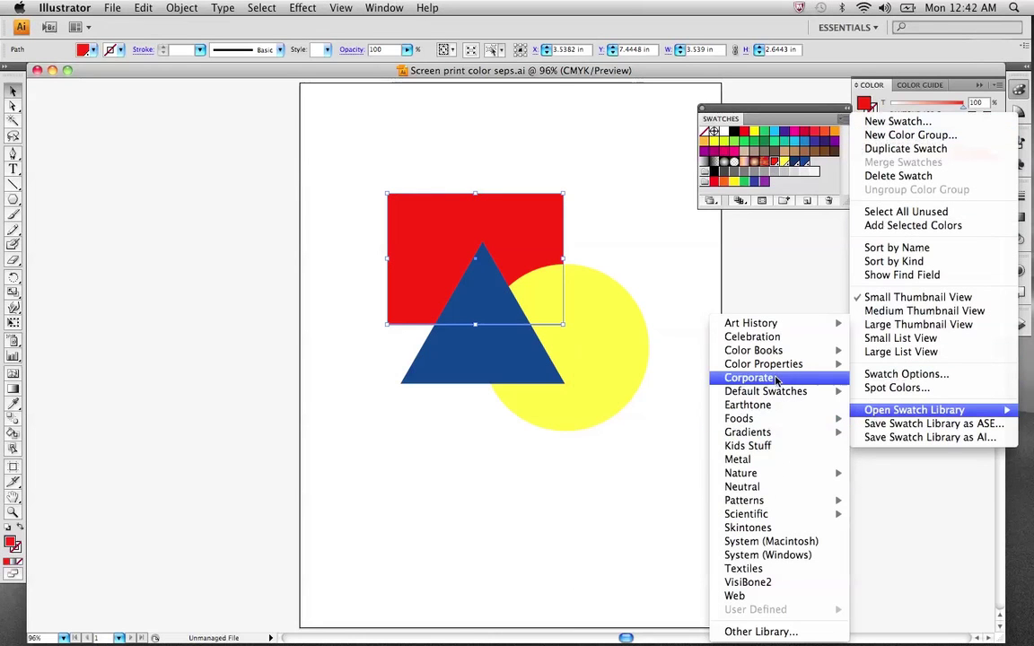
pyautogui.moveTo(770, 355)
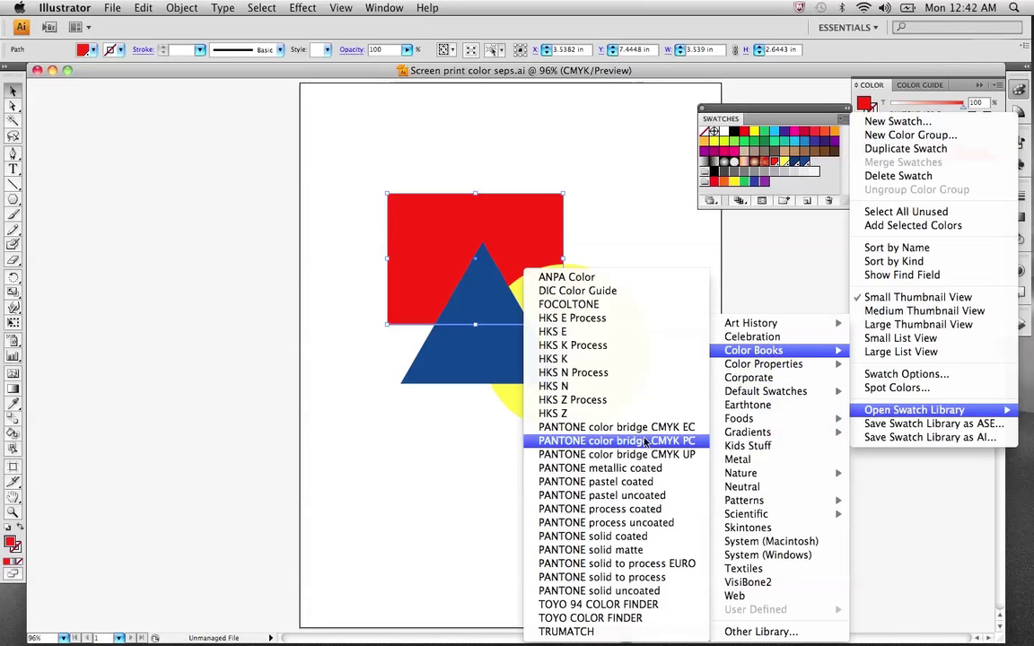
pyautogui.click(612, 539)
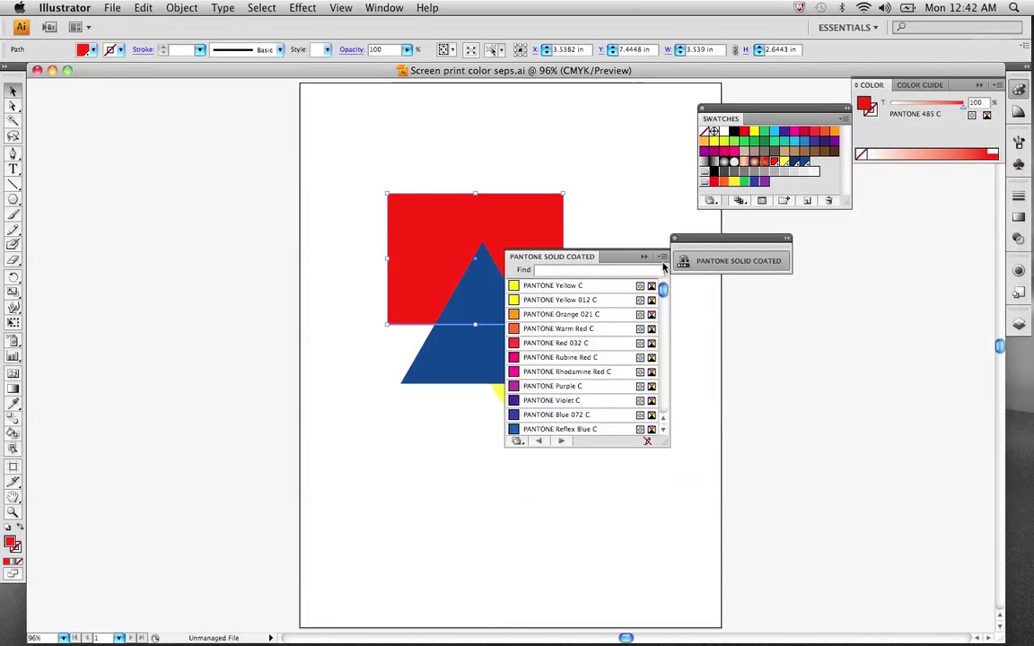
# Review the PANTONE Solid Coated library's panel menu, then collapse the library panel.
pyautogui.click(662, 258)
pyautogui.click(662, 257)
pyautogui.click(662, 257)
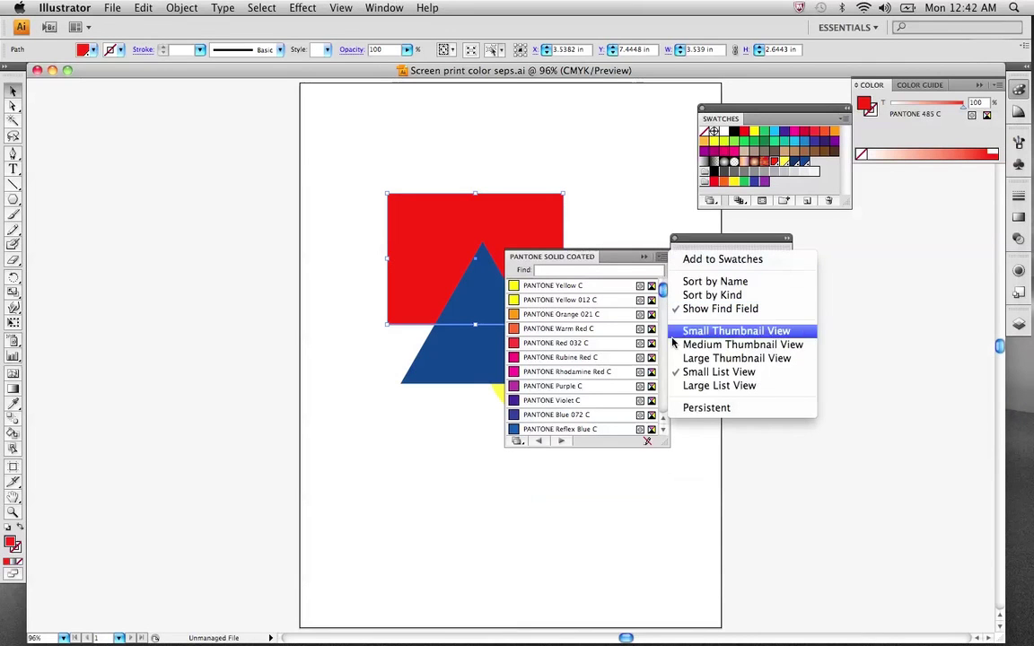
pyautogui.click(633, 271)
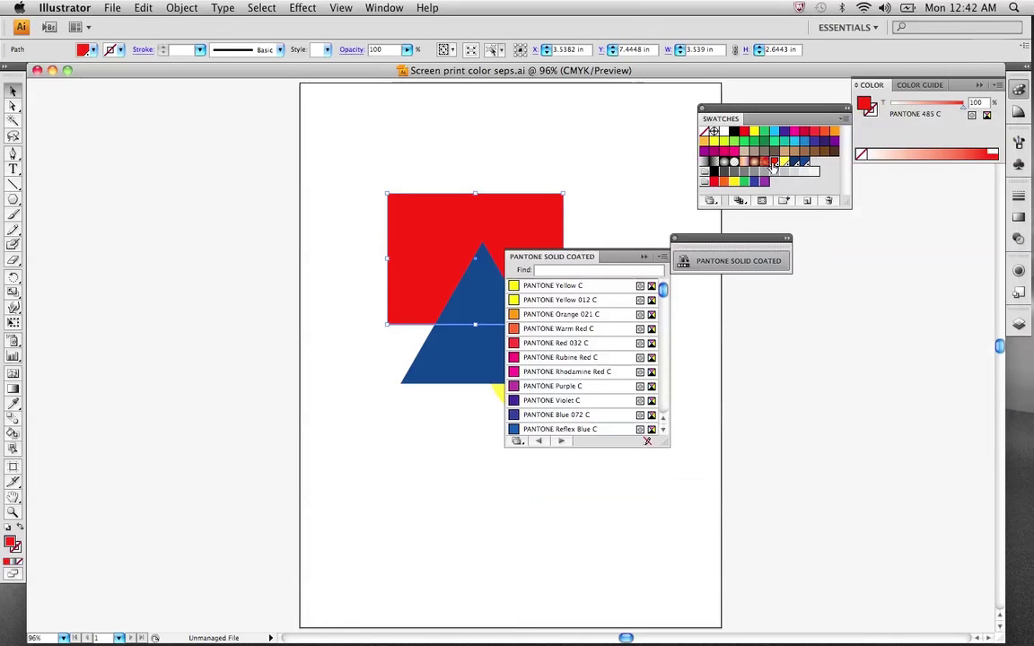
pyautogui.click(644, 256)
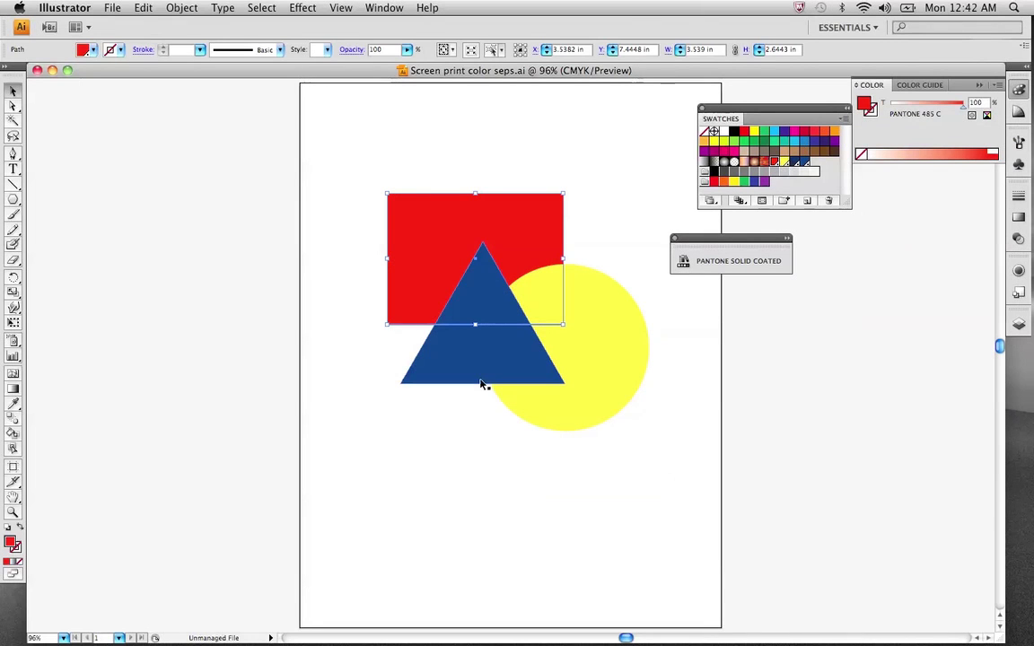
pyautogui.click(595, 353)
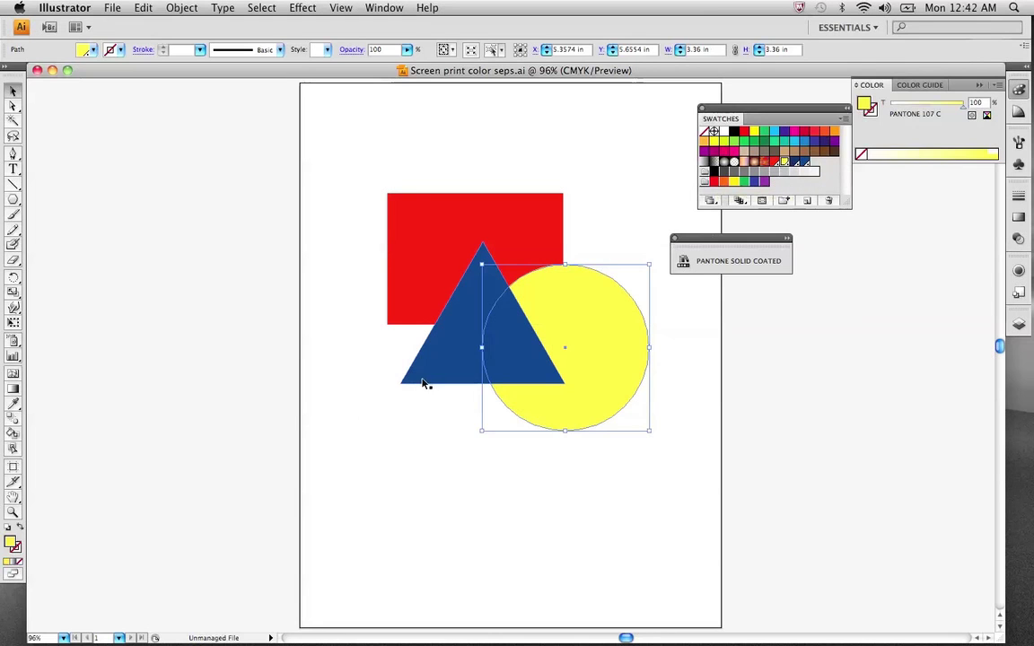
pyautogui.click(493, 348)
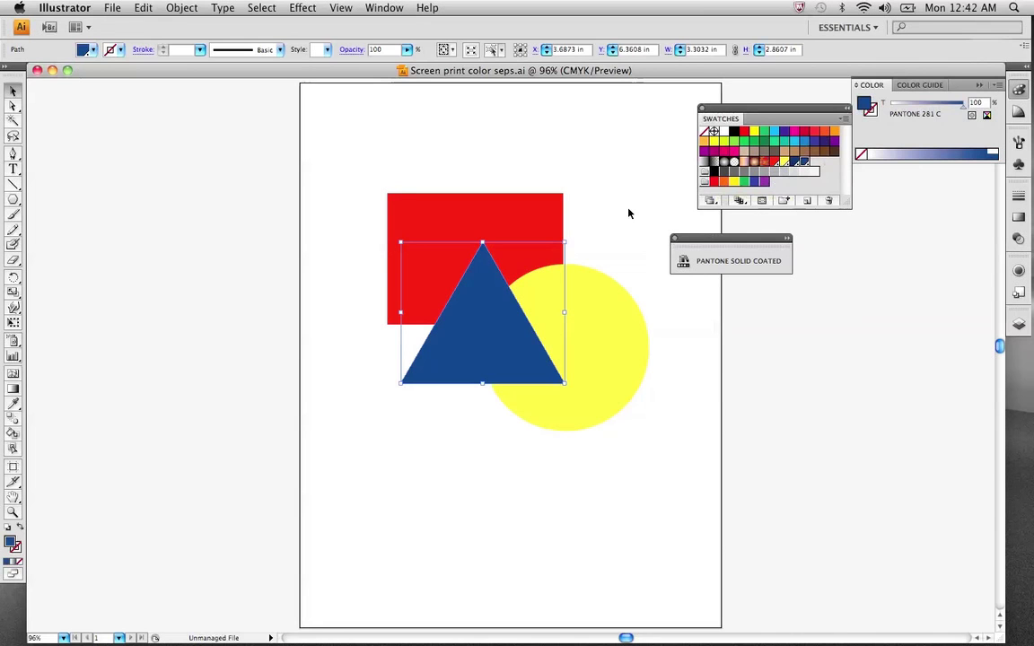
pyautogui.click(642, 211)
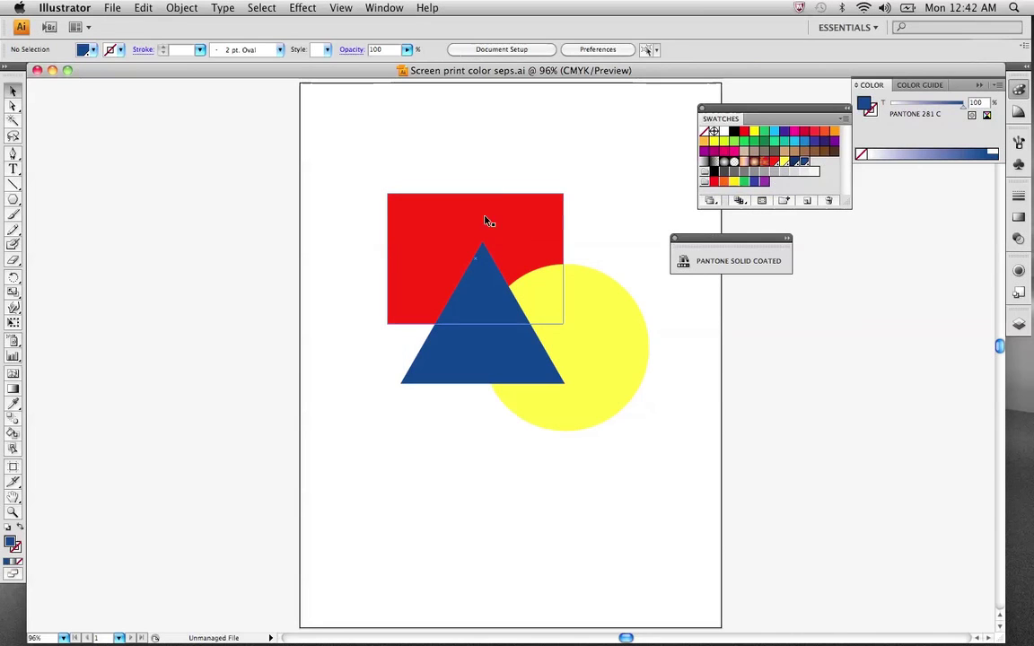
# Select all three shapes, deselect them, then set the current fill to process green CMYK 85/10/100/10.
pyautogui.moveTo(450, 103); pyautogui.dragTo(579, 340)
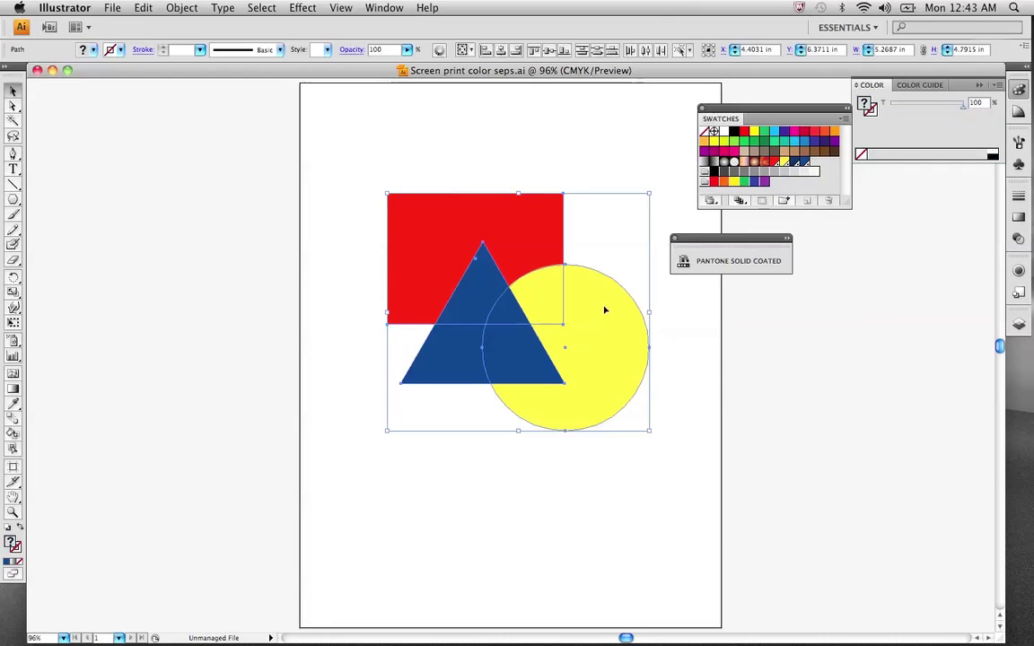
pyautogui.click(654, 153)
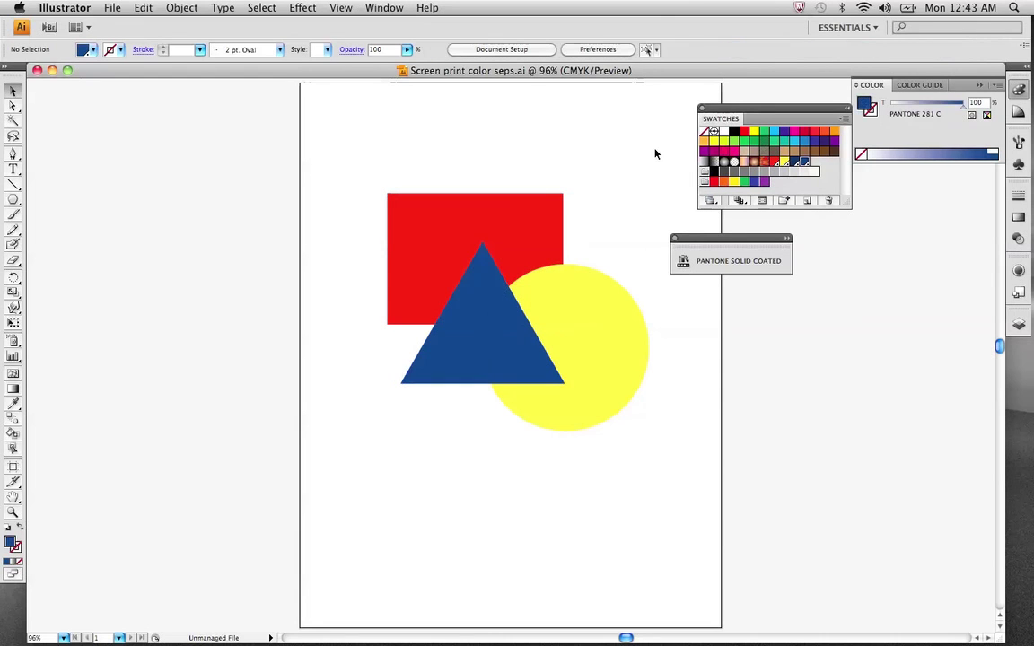
pyautogui.click(752, 141)
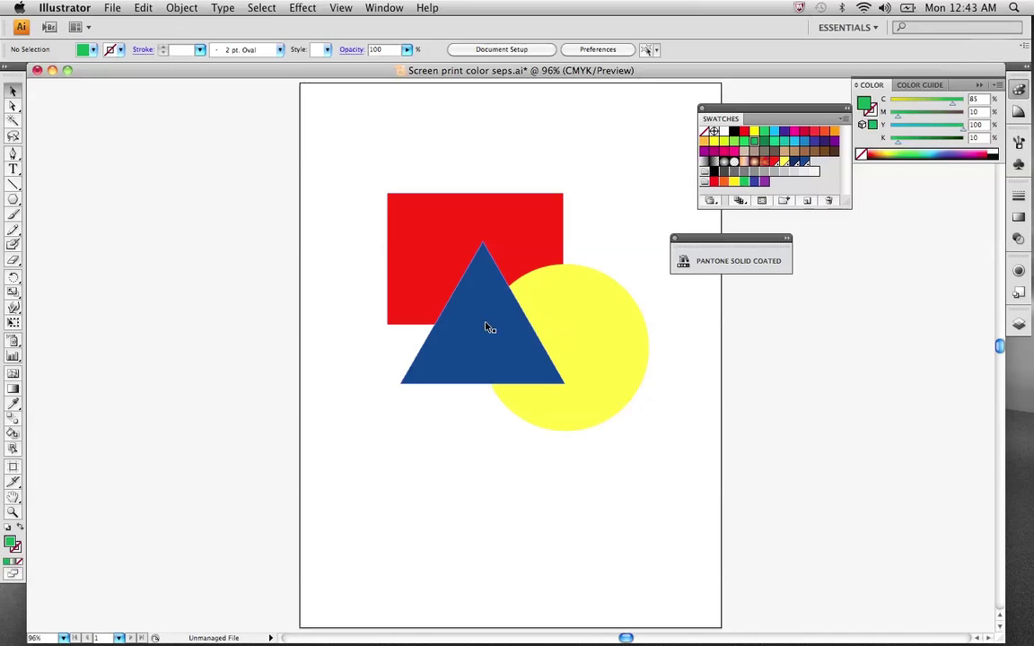
# Select the rectangle, the triangle, then the yellow circle to verify its PANTONE 107 C fill.
pyautogui.click(537, 219)
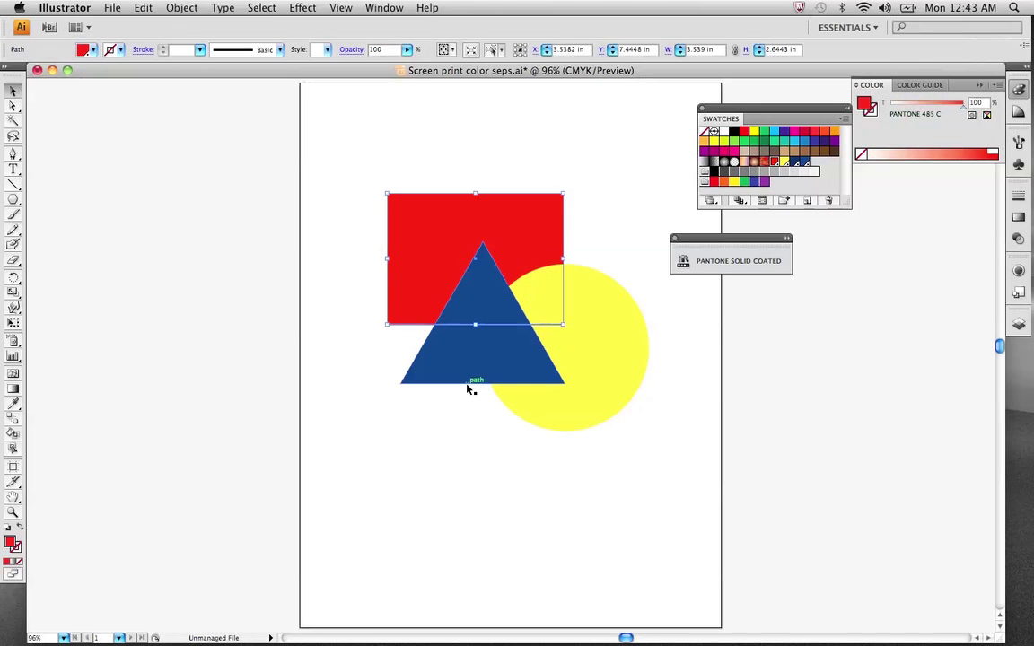
pyautogui.click(524, 363)
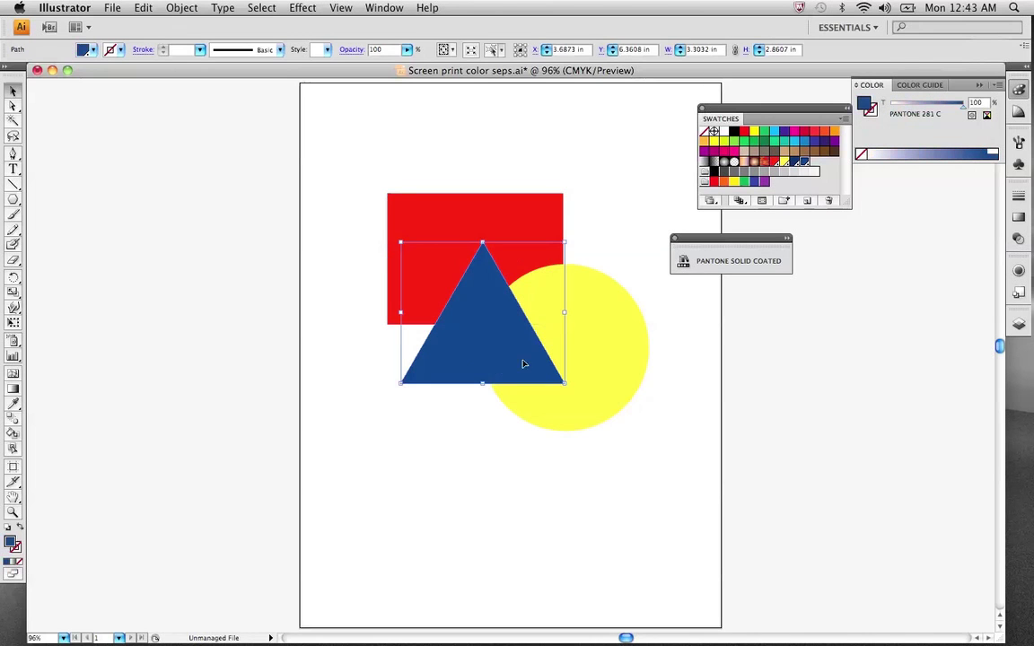
pyautogui.click(585, 342)
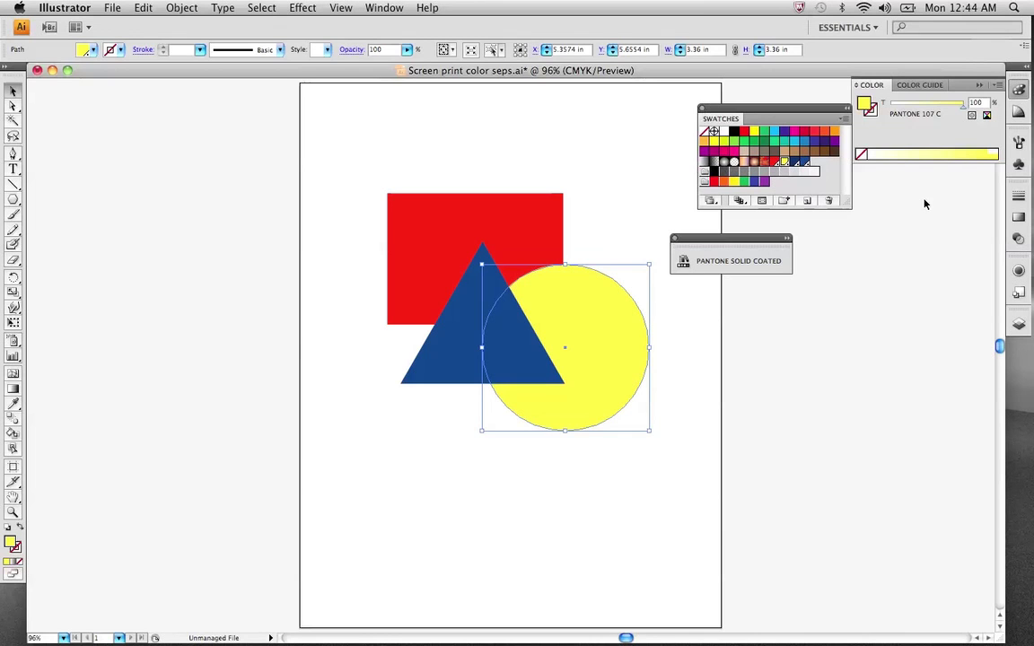
# Dismiss the Effect menu without applying anything and deselect the yellow circle.
pyautogui.click(338, 8)
pyautogui.moveTo(314, 7)
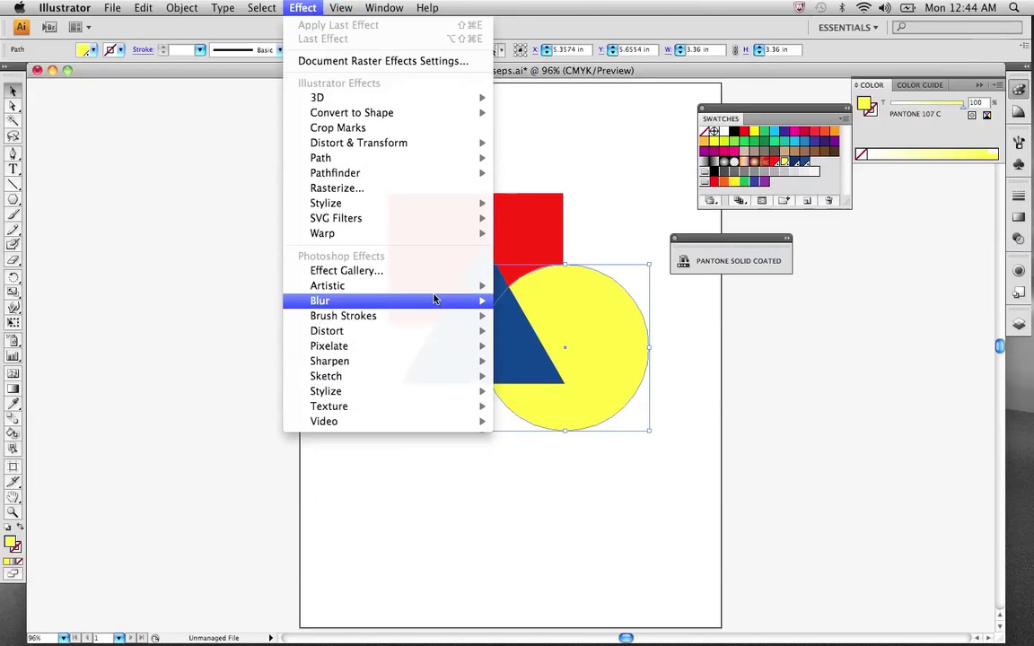
pyautogui.click(603, 224)
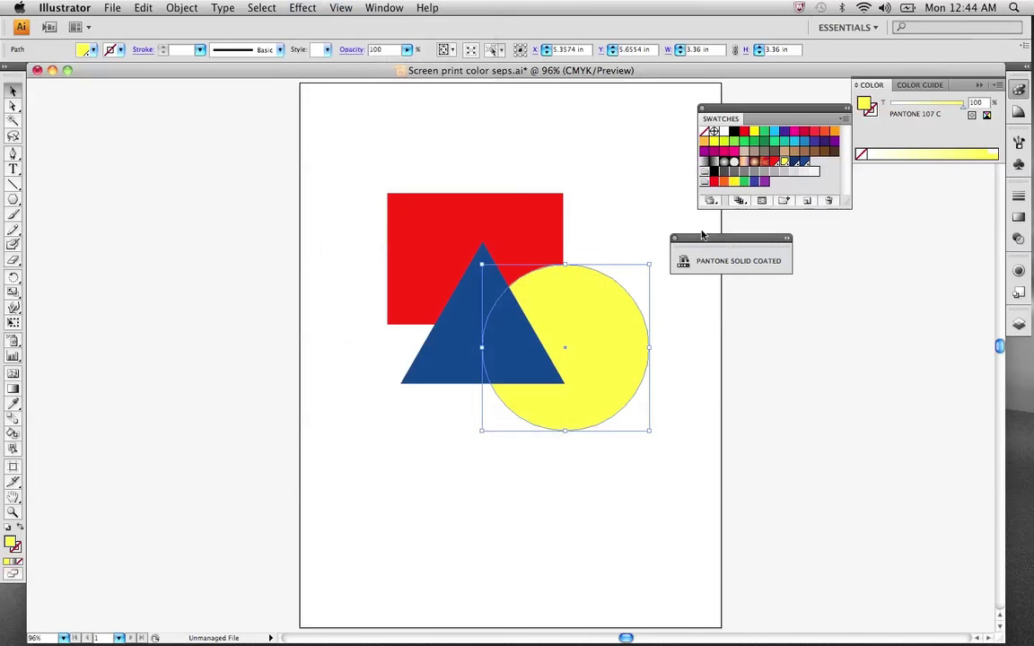
pyautogui.click(627, 216)
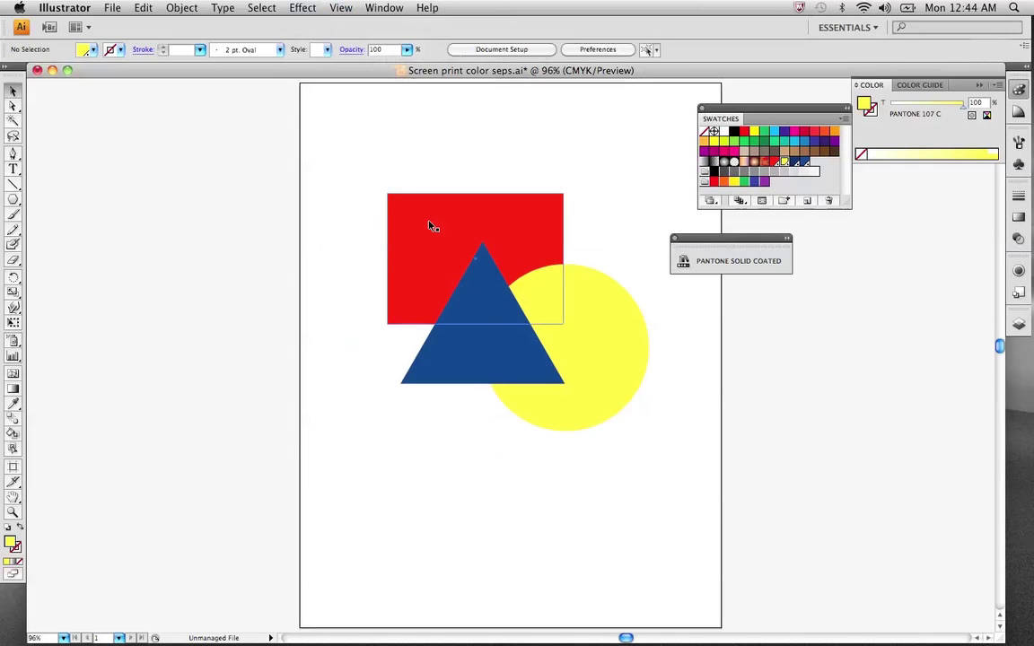
# Place an empty point-text object at the top of the artboard with the Type tool.
pyautogui.moveTo(724, 504); pyautogui.dragTo(722, 499)
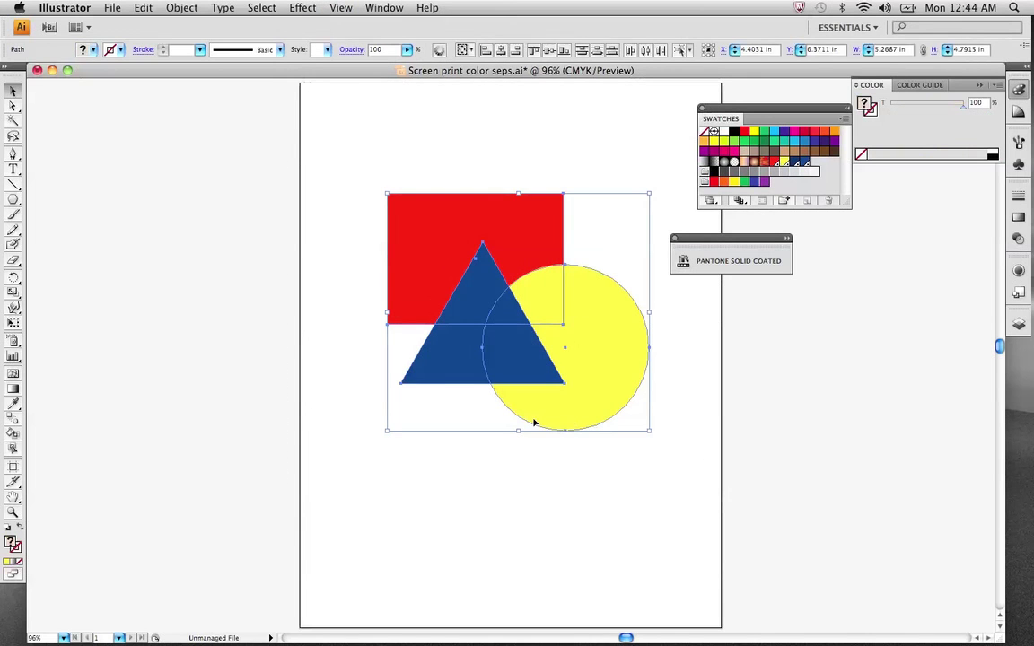
pyautogui.click(13, 168)
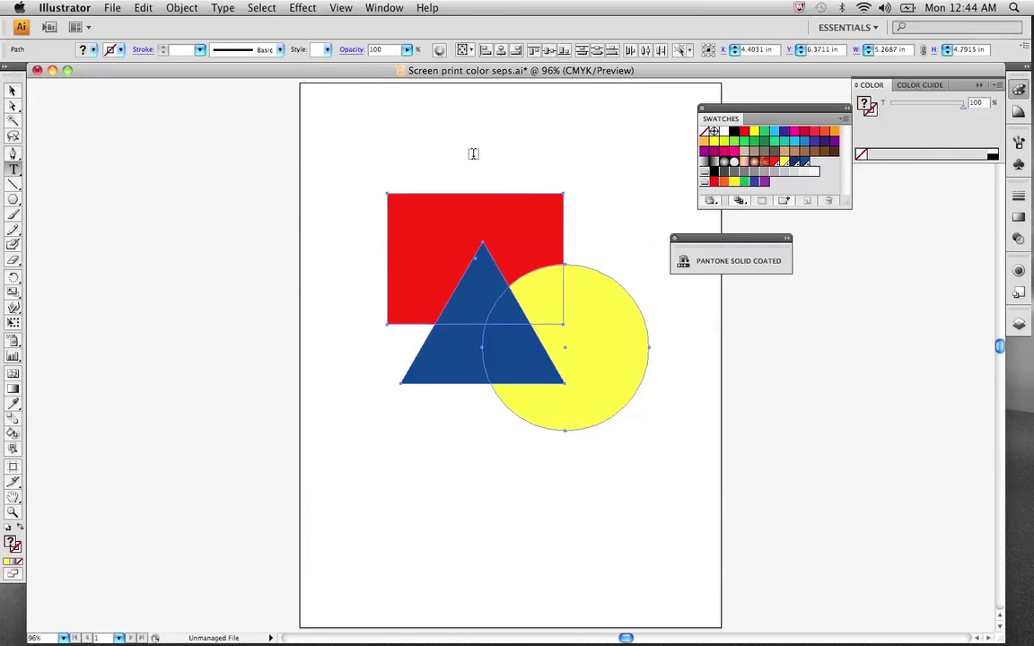
pyautogui.click(11, 90)
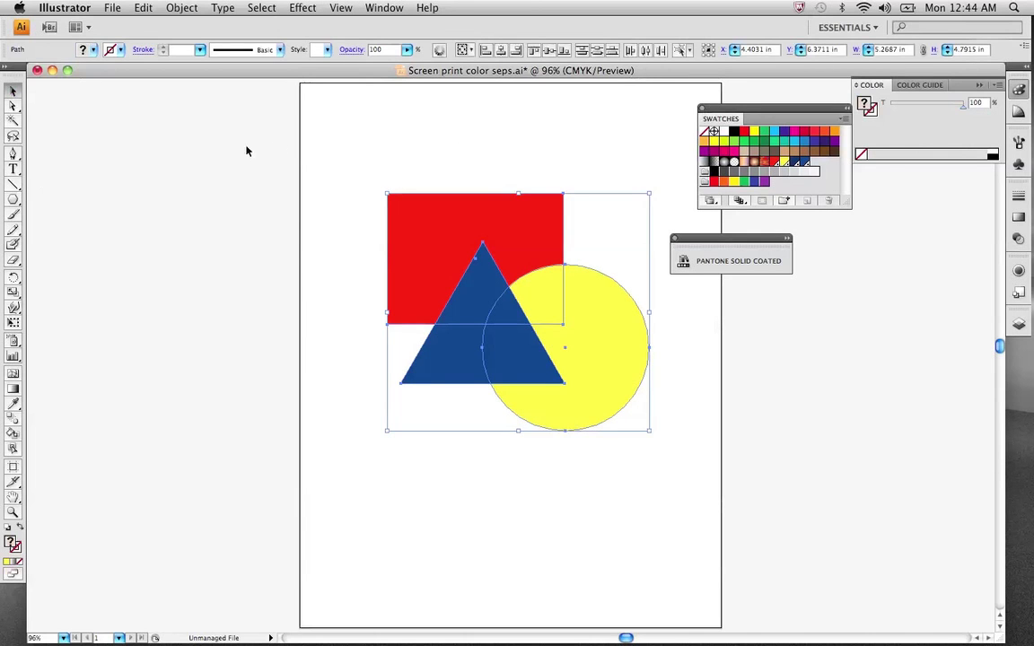
pyautogui.click(13, 169)
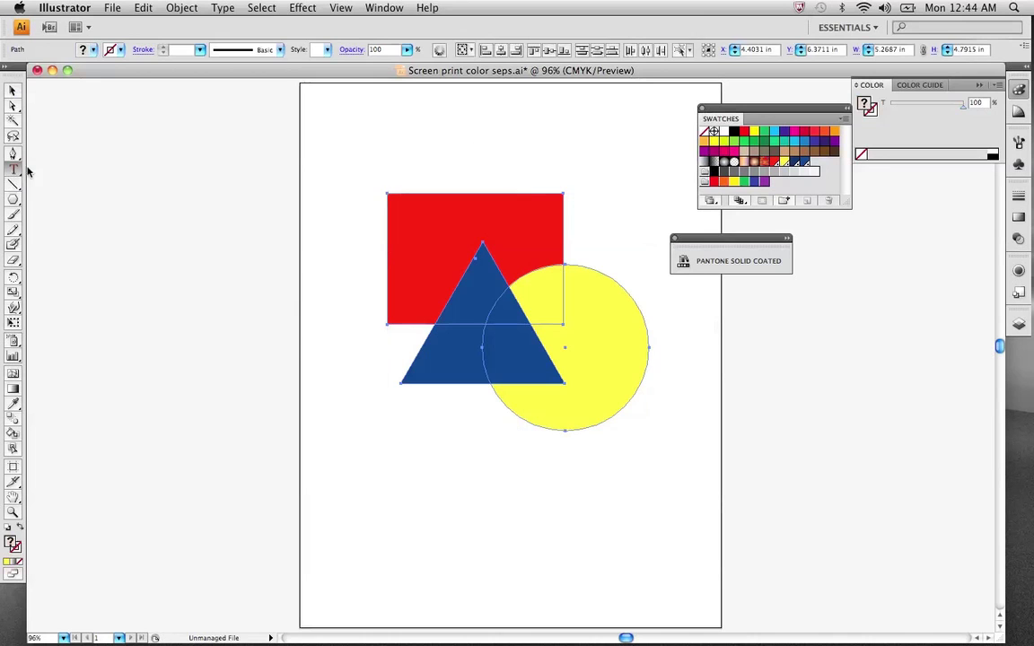
pyautogui.click(479, 117)
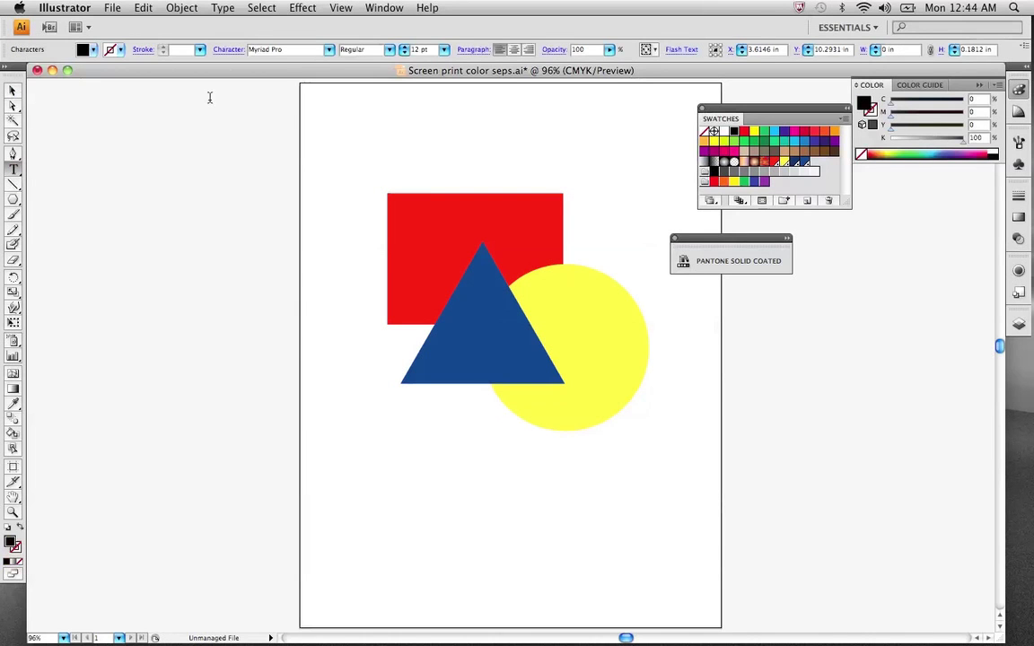
pyautogui.click(14, 91)
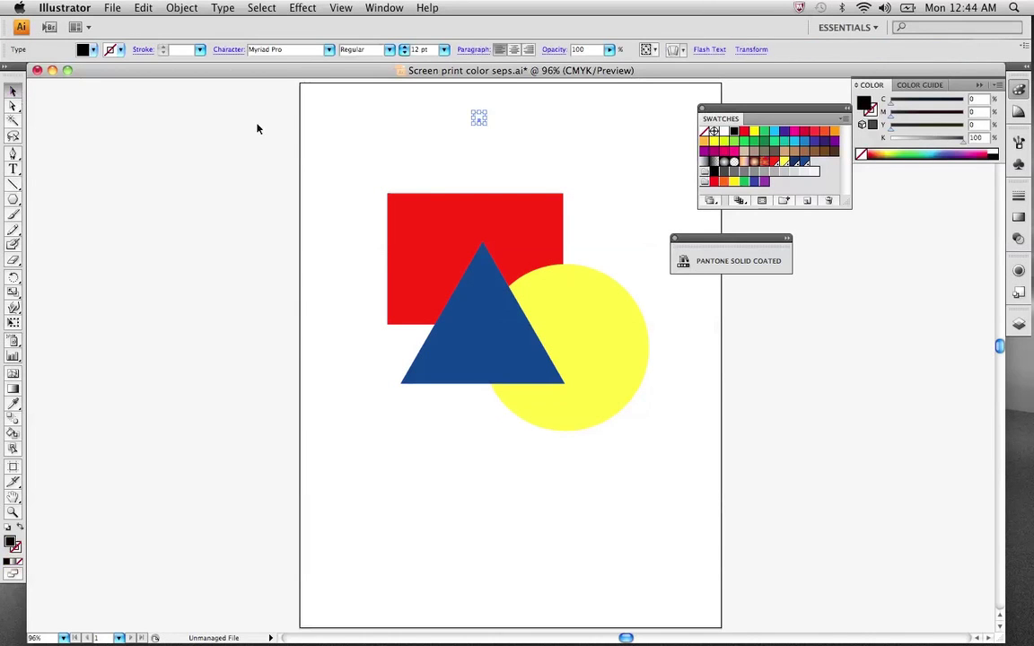
pyautogui.click(301, 138)
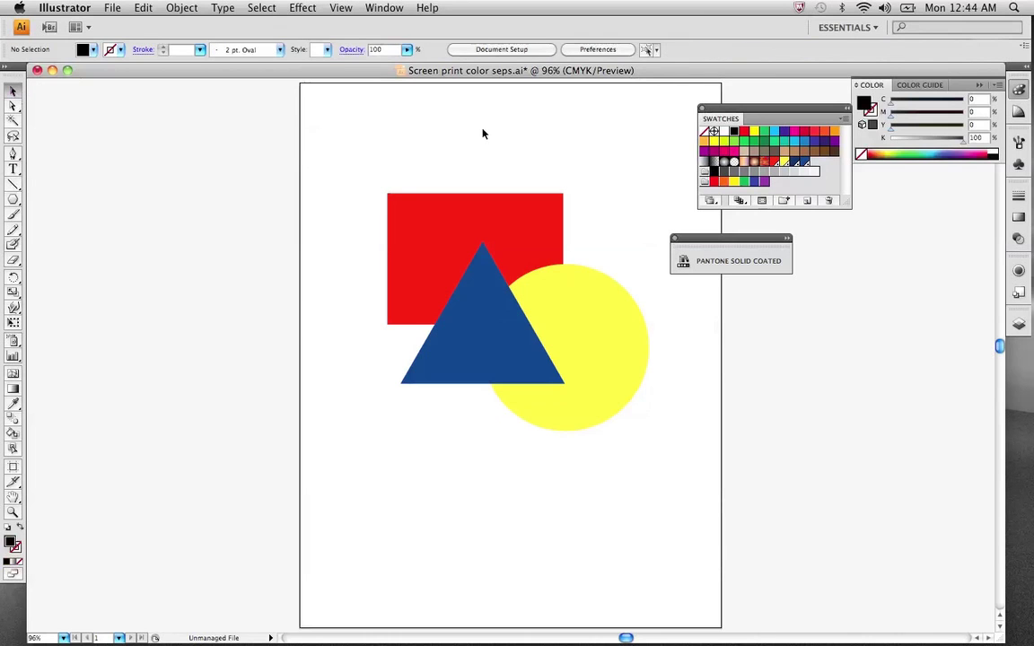
# Restore the empty text object, fill it process green CMYK 90/30/95/30, nudge it down and marquee-select it.
pyautogui.press('super+z')
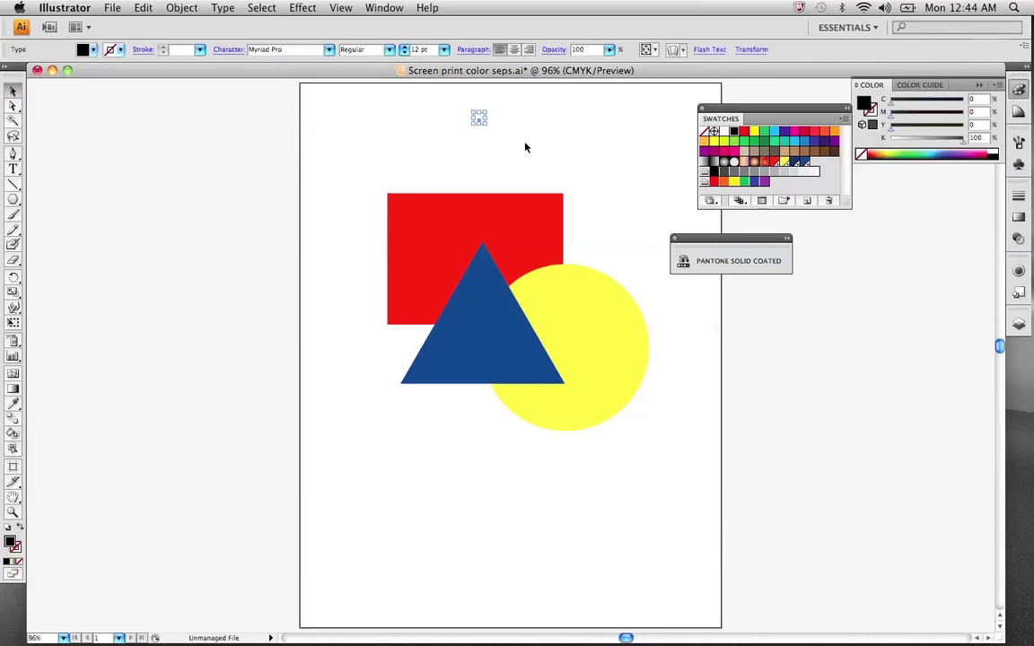
pyautogui.click(763, 144)
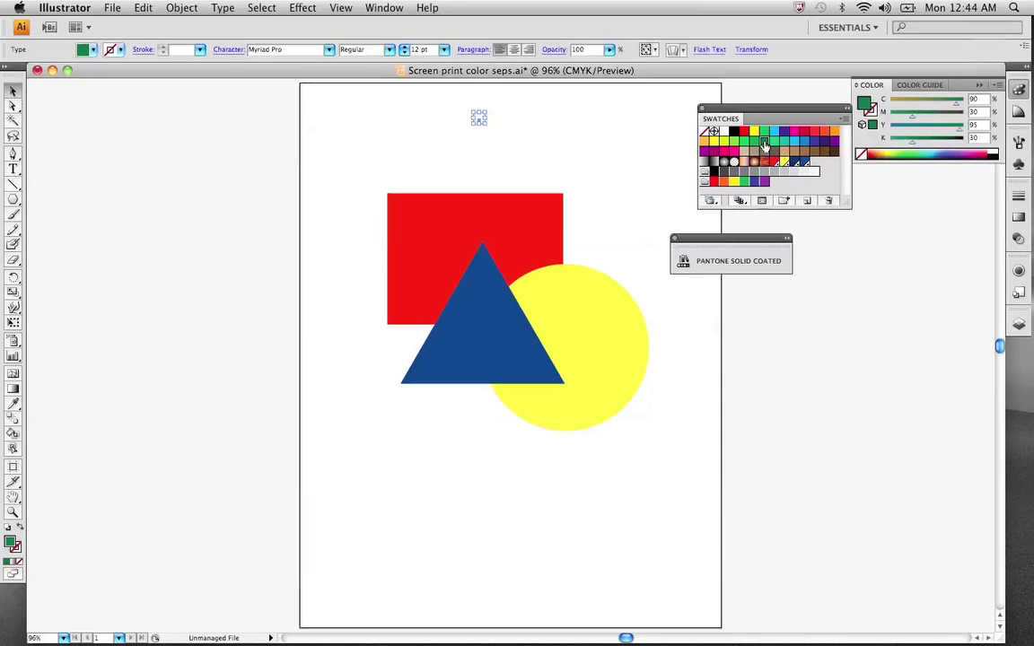
pyautogui.click(584, 106)
pyautogui.click(477, 117)
pyautogui.press('Down')
pyautogui.press('Down')
pyautogui.press('Down')
pyautogui.press('Down')
pyautogui.press('Down')
pyautogui.press('Down')
pyautogui.press('Down')
pyautogui.press('Down')
pyautogui.press('Down')
pyautogui.press('Down')
pyautogui.press('Down')
pyautogui.press('Down')
pyautogui.press('Down')
pyautogui.press('Down')
pyautogui.press('Down')
pyautogui.press('Down')
pyautogui.press('Down')
pyautogui.press('Down')
pyautogui.press('Down')
pyautogui.press('Down')
pyautogui.moveTo(416, 132); pyautogui.dragTo(514, 178)
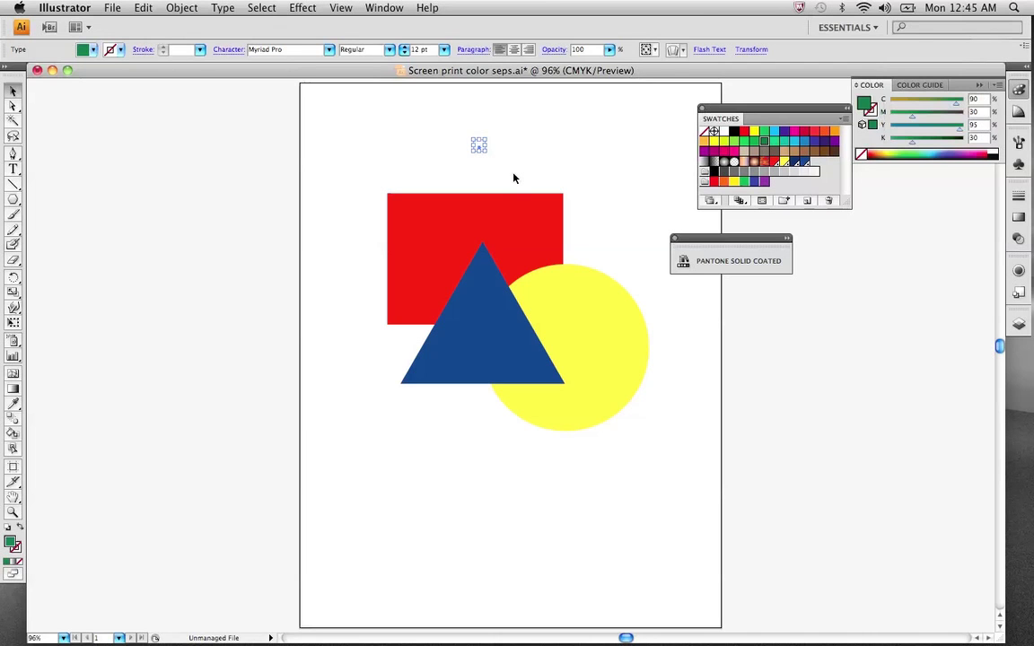
# Delete the stray text object and reselect all artwork, confirming only the three shapes remain.
pyautogui.press('Delete')
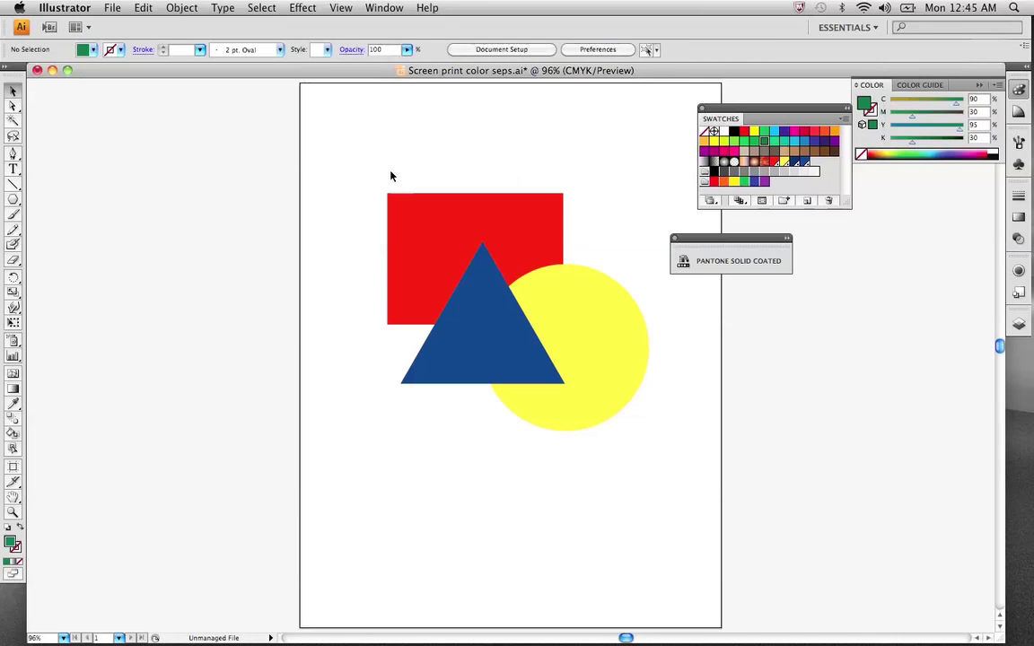
pyautogui.moveTo(312, 144); pyautogui.dragTo(852, 595)
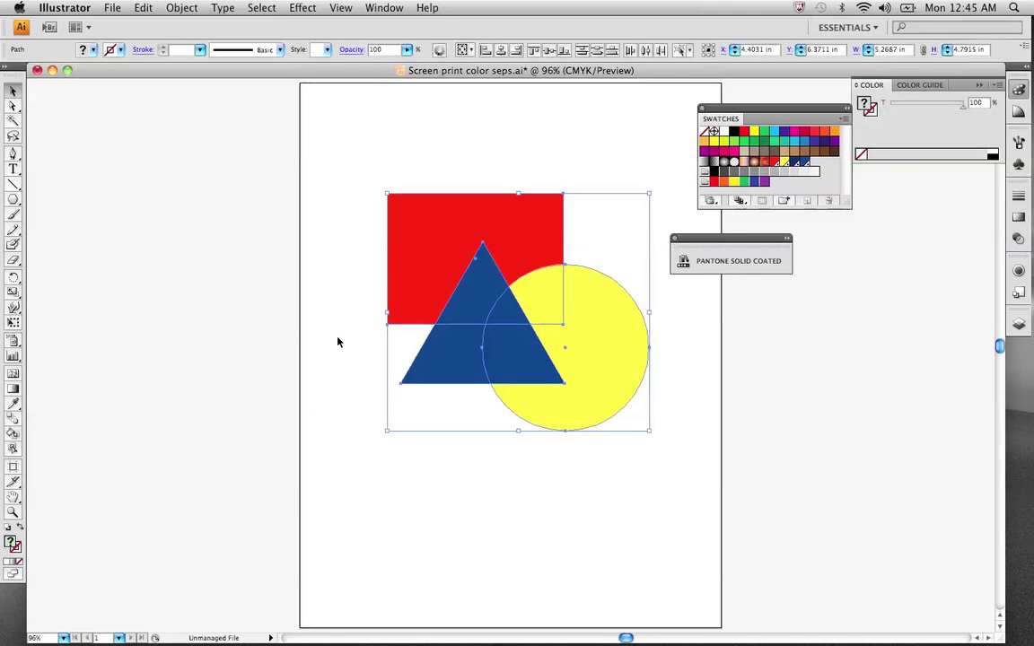
pyautogui.click(261, 7)
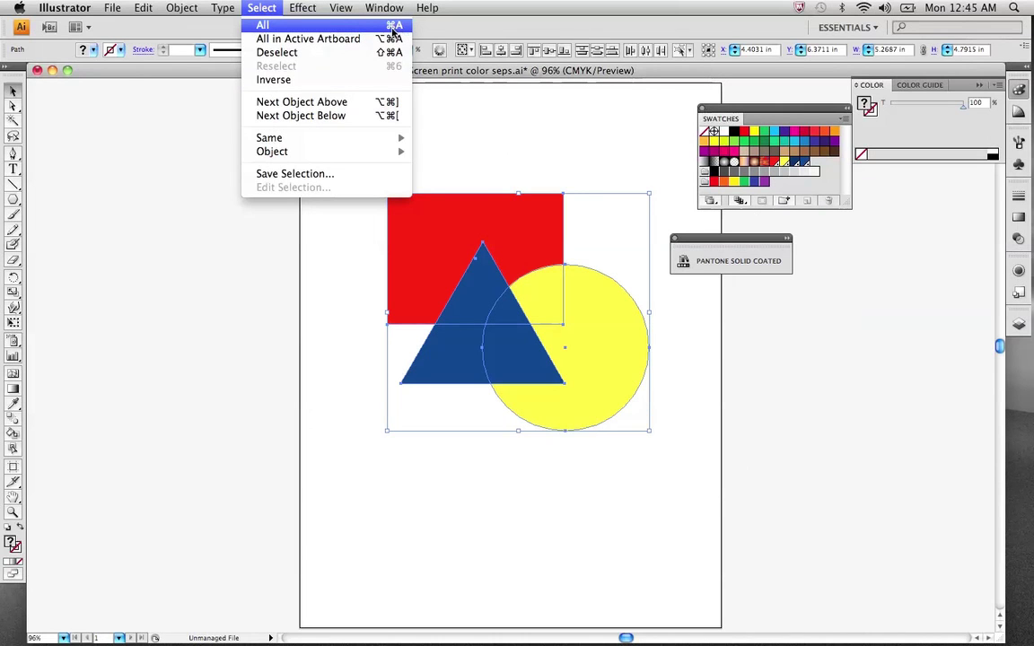
pyautogui.click(241, 25)
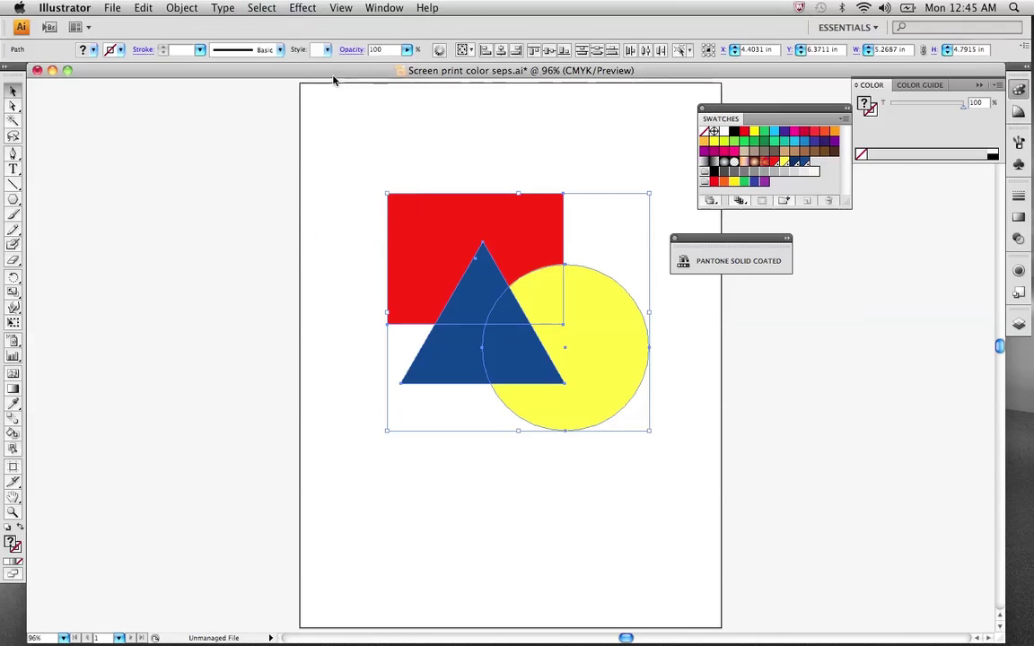
pyautogui.click(320, 158)
pyautogui.moveTo(321, 158); pyautogui.dragTo(736, 503)
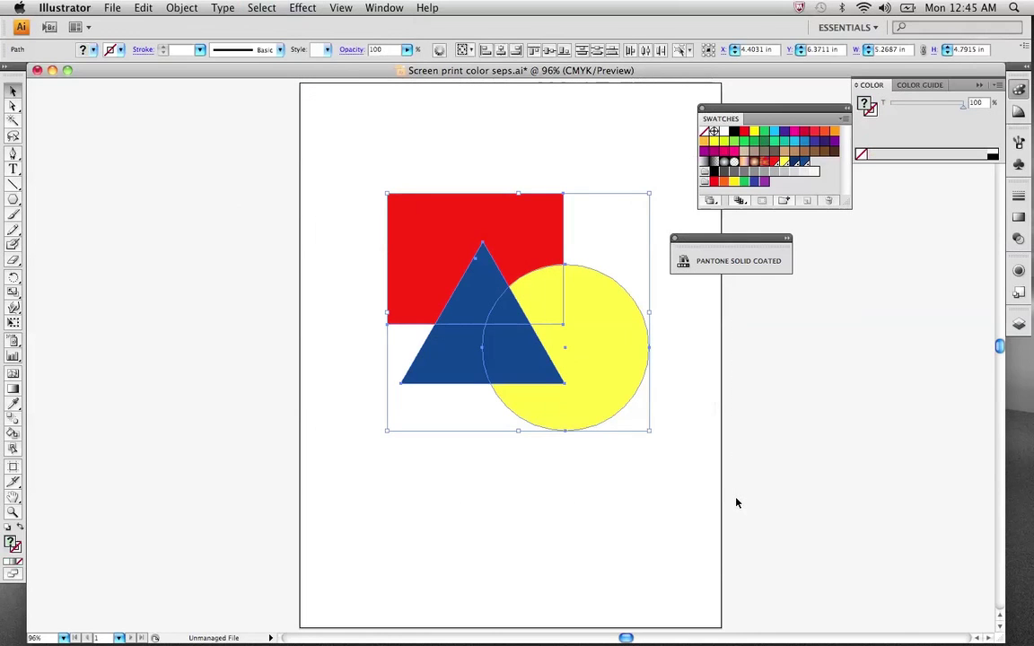